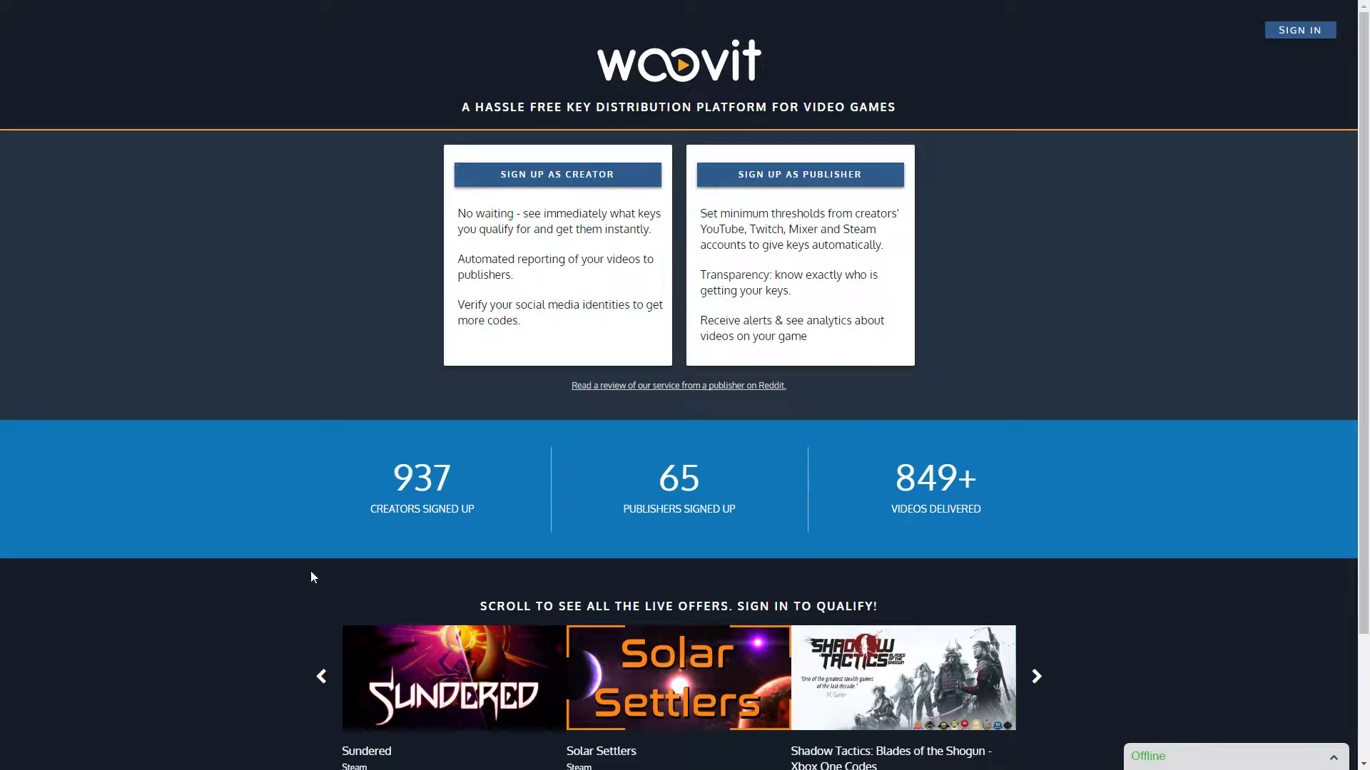
# Step: Start Woovit sign-up as a creator from the home page
pyautogui.click(642, 177)
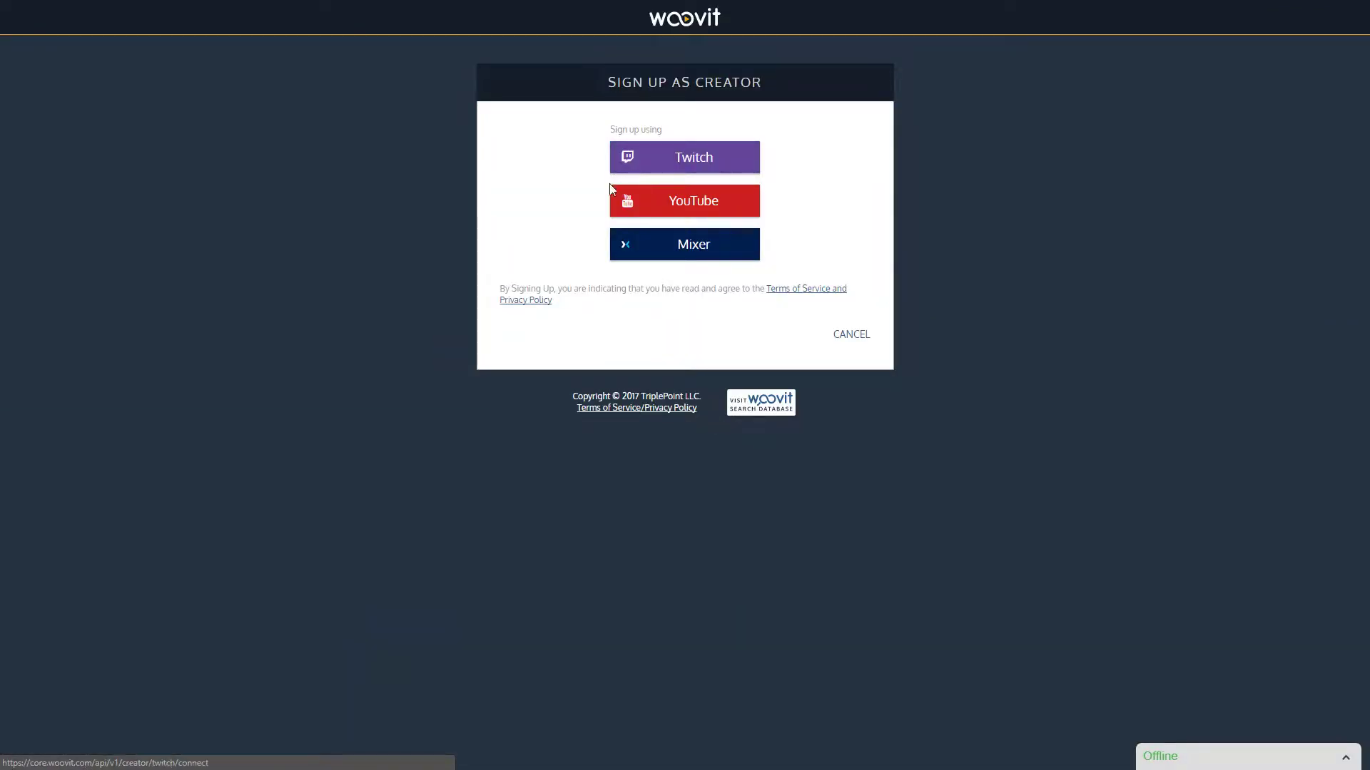
# Step: Sign up with the Twitch account and go to the account settings page
pyautogui.click(645, 169)
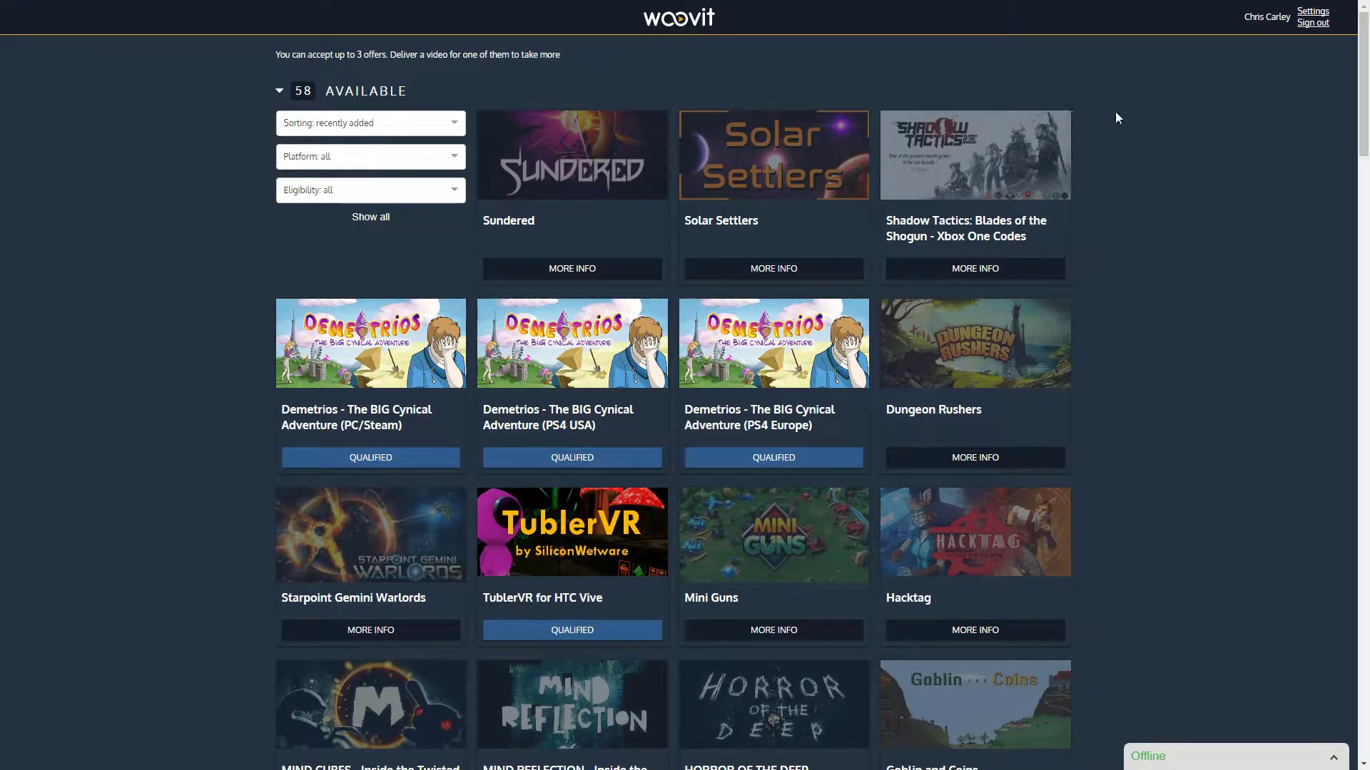
pyautogui.click(1315, 10)
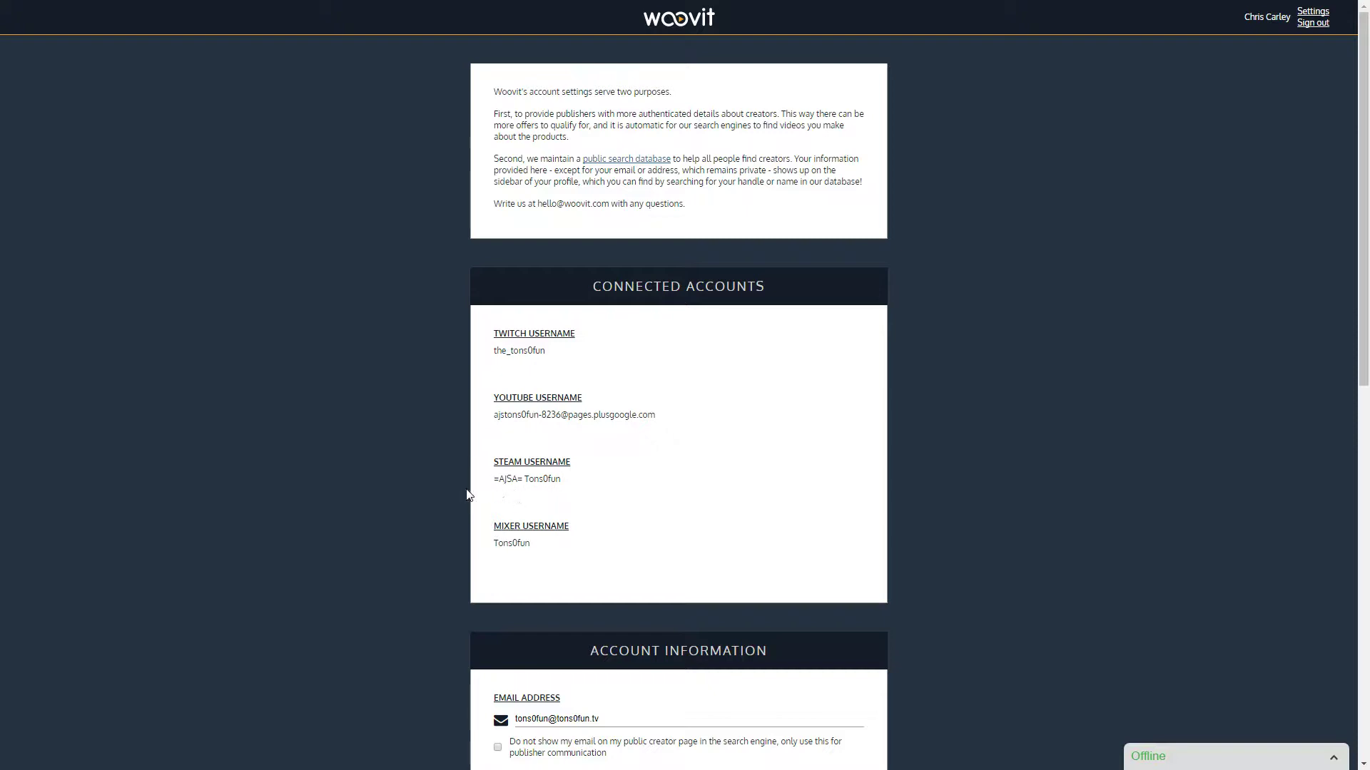
pyautogui.scroll(-2, 448, 491)
pyautogui.scroll(-2, 449, 492)
pyautogui.scroll(-2, 448, 491)
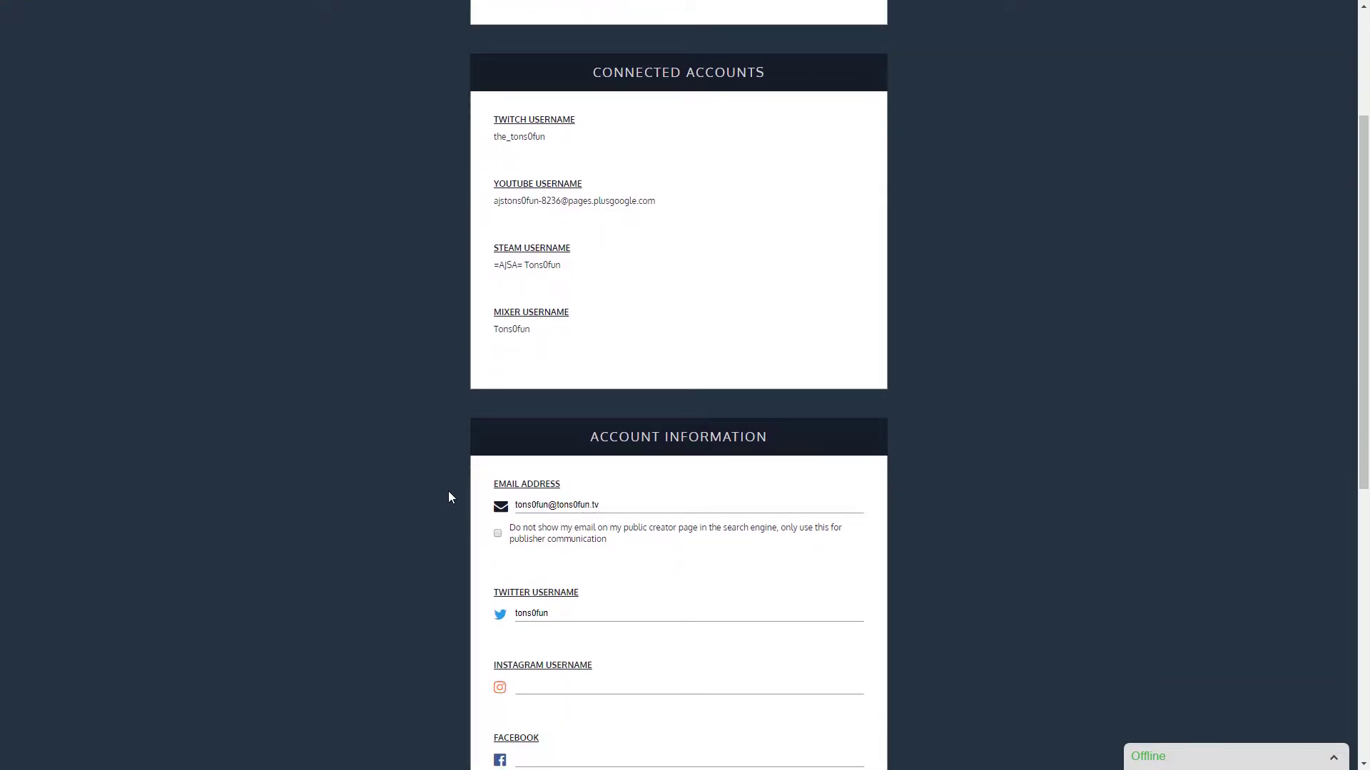
pyautogui.scroll(-1, 448, 492)
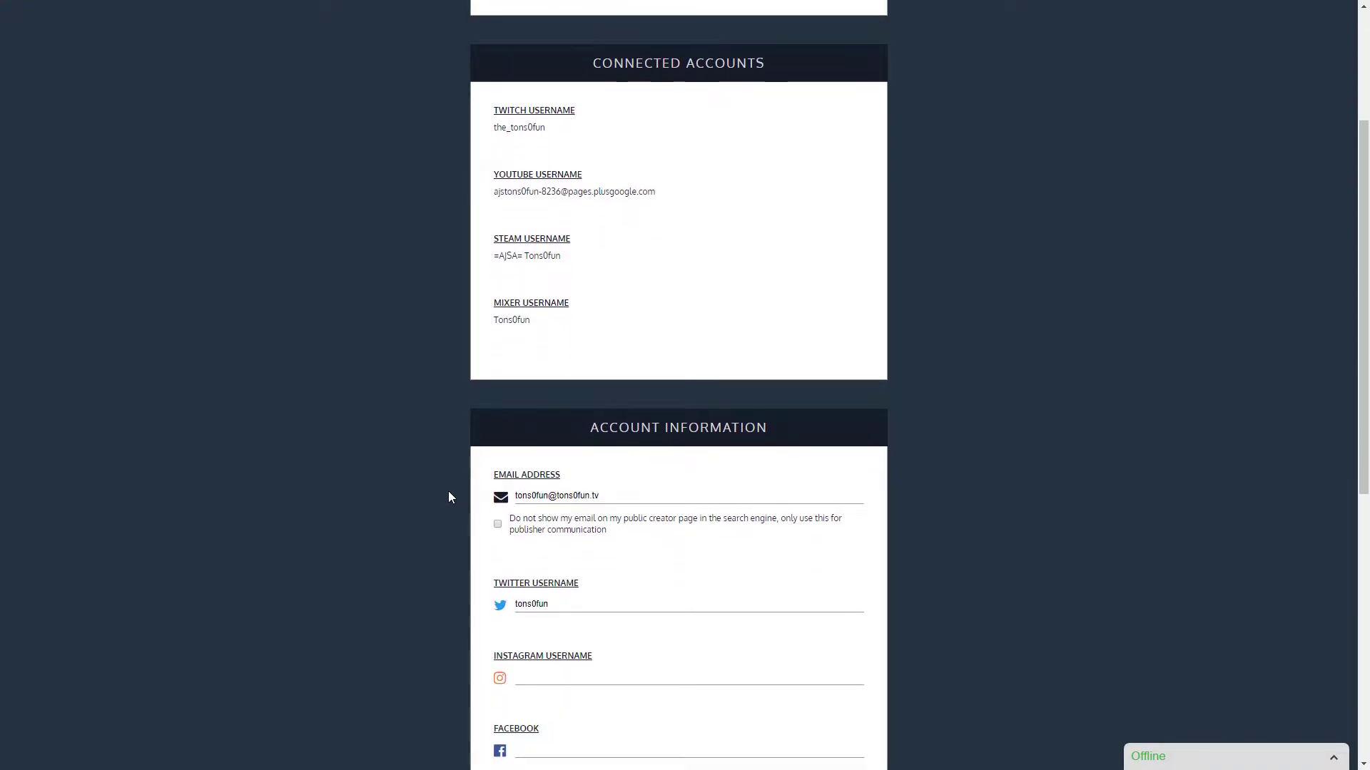
pyautogui.scroll(-1, 448, 491)
pyautogui.scroll(-2, 449, 491)
pyautogui.scroll(-1, 449, 491)
pyautogui.scroll(-1, 448, 492)
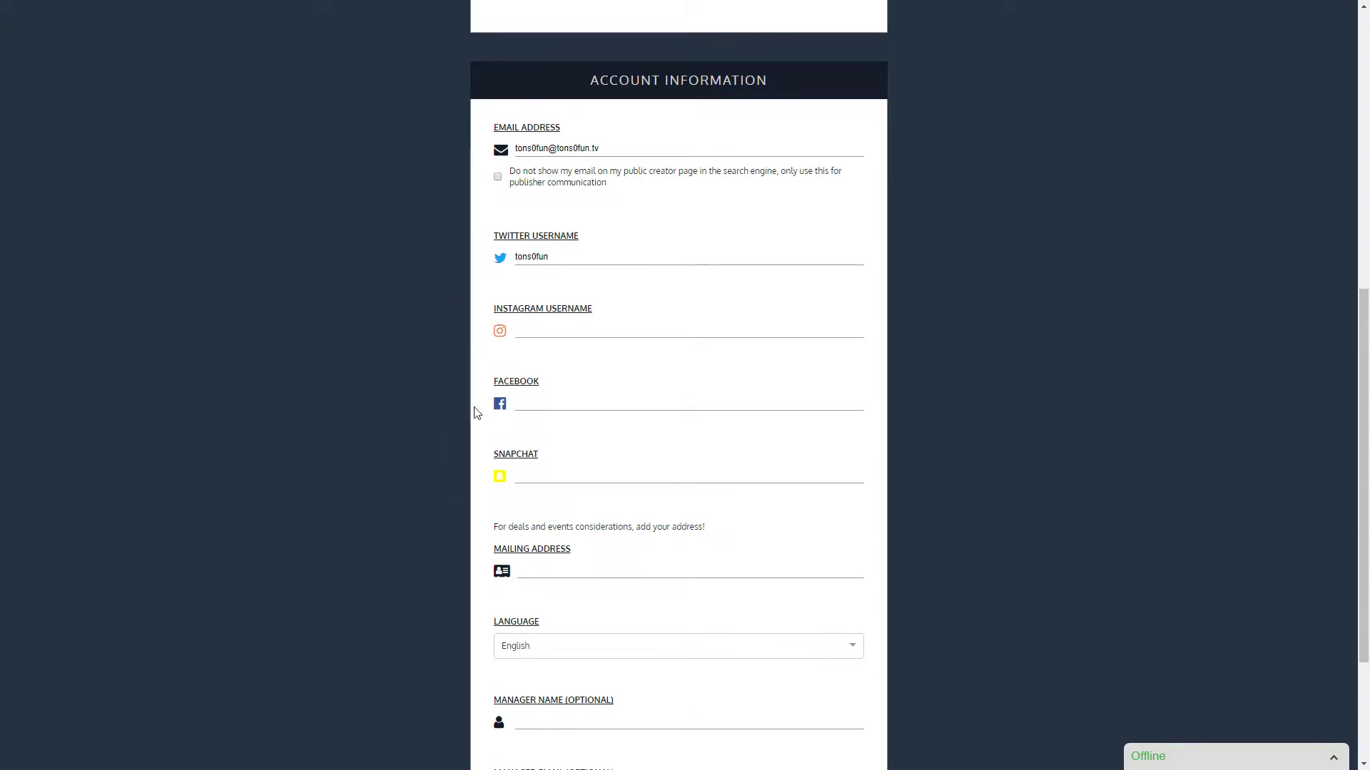
pyautogui.scroll(-2, 463, 533)
pyautogui.scroll(-1, 463, 534)
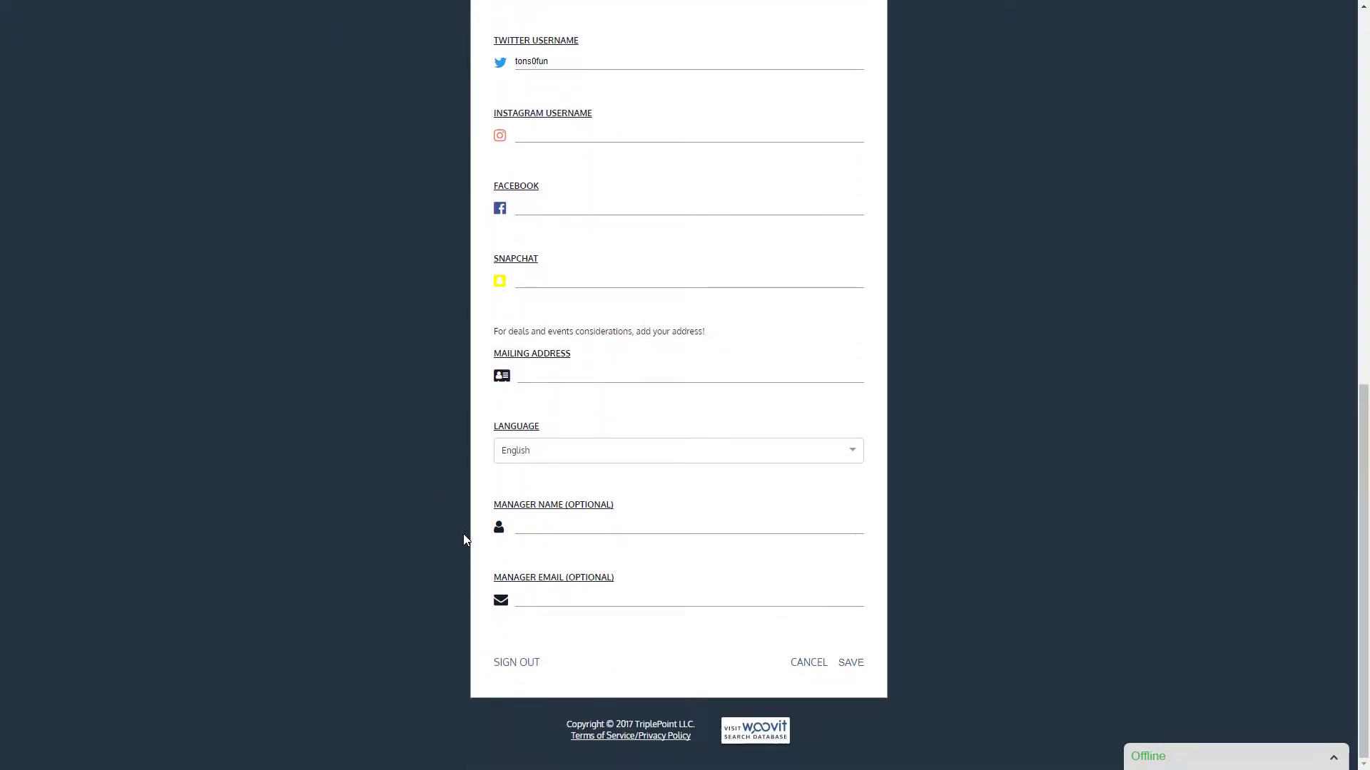
pyautogui.scroll(2, 464, 534)
pyautogui.scroll(1, 464, 533)
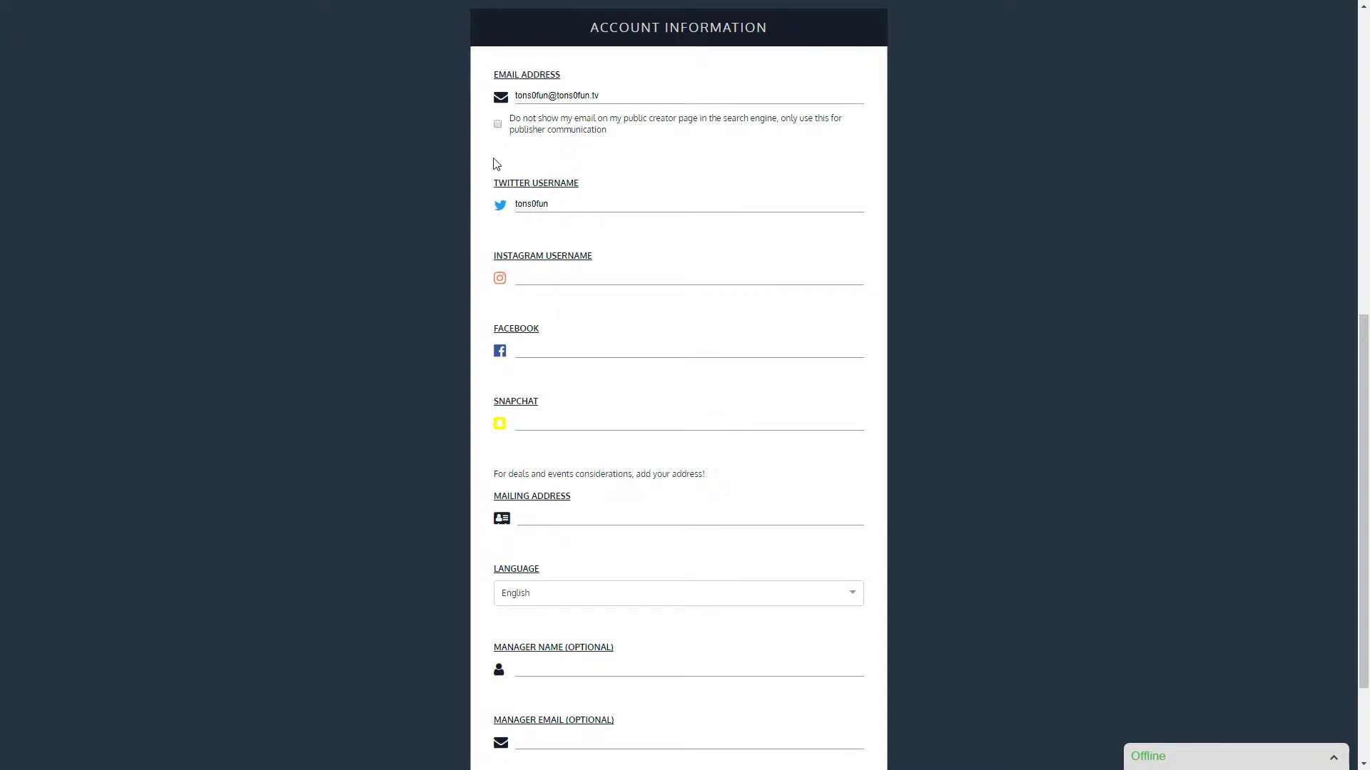
pyautogui.scroll(-4, 459, 246)
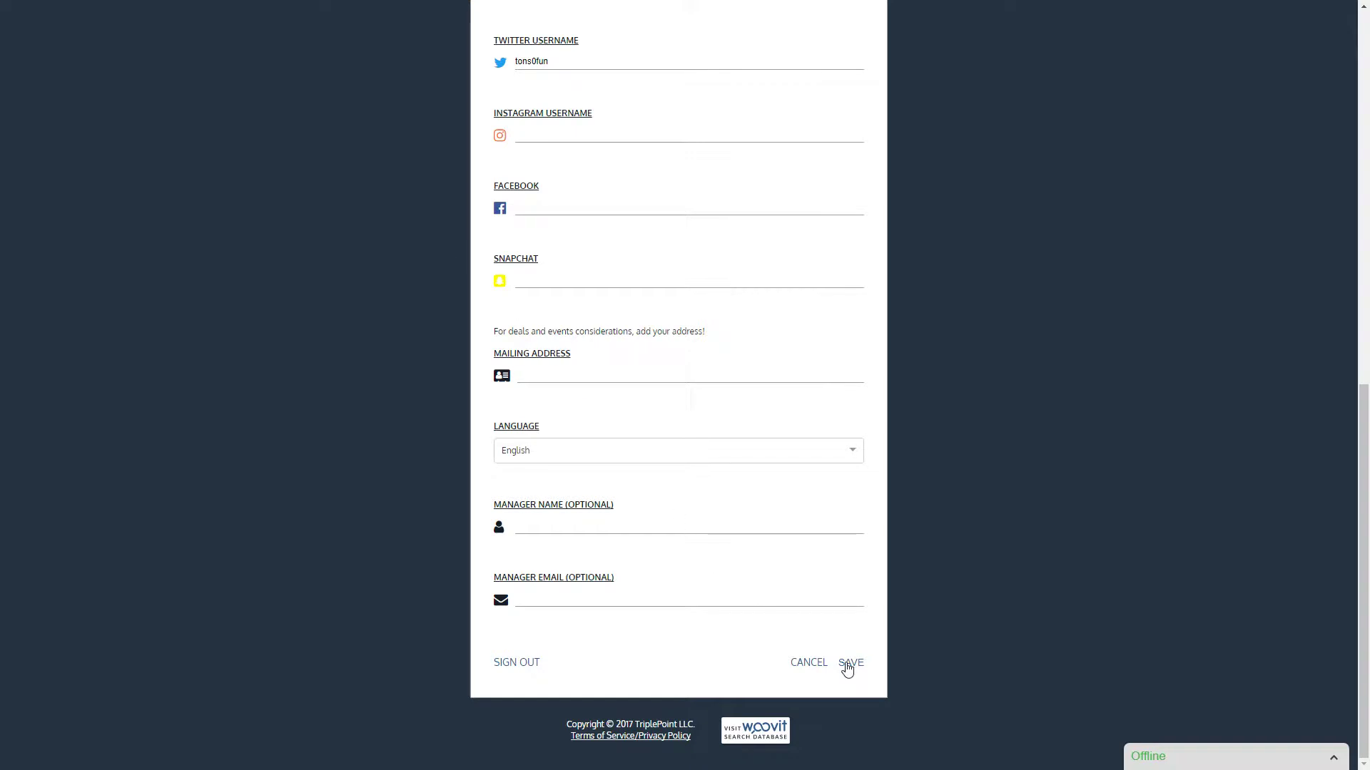
# Step: Save the creator account settings after reviewing connected accounts and account information
pyautogui.click(848, 666)
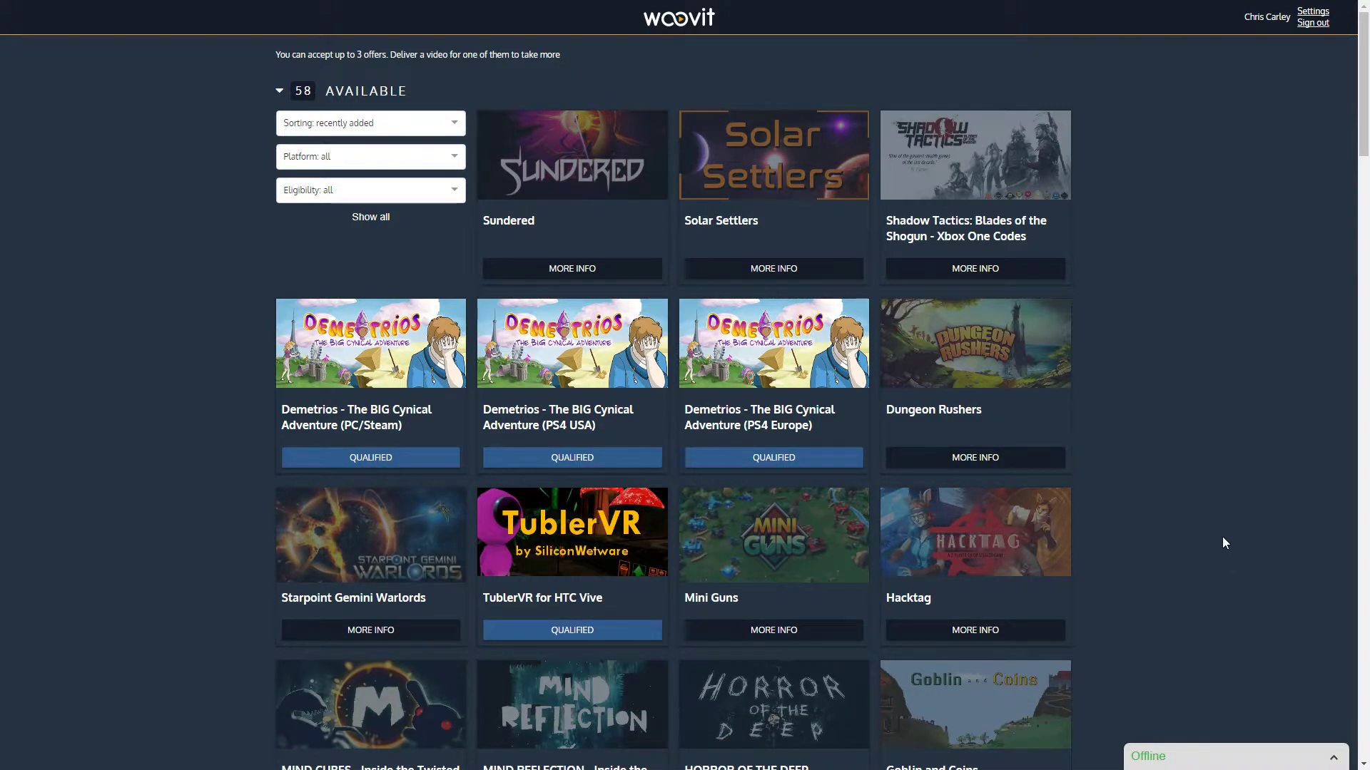
pyautogui.scroll(-4, 1224, 542)
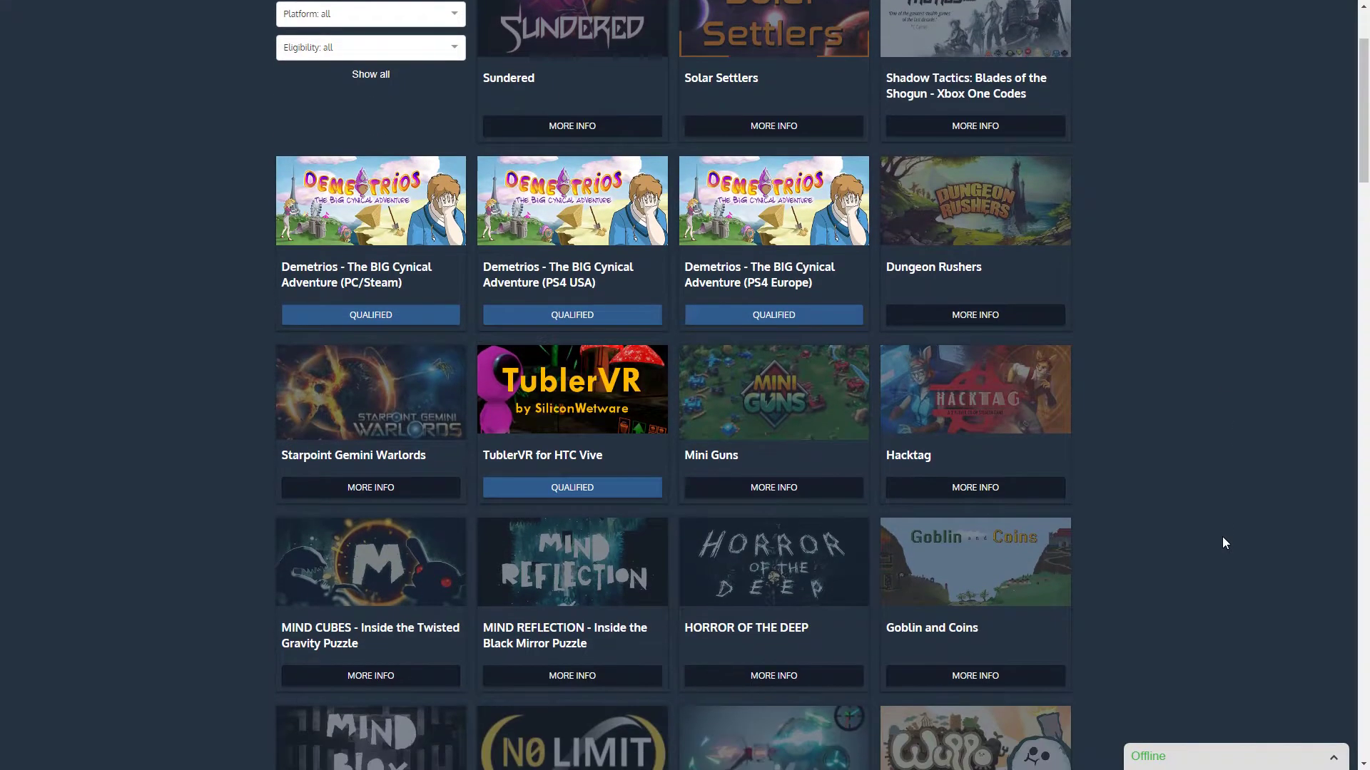
pyautogui.scroll(-3, 1225, 542)
pyautogui.scroll(-2, 1225, 542)
pyautogui.scroll(-1, 1225, 542)
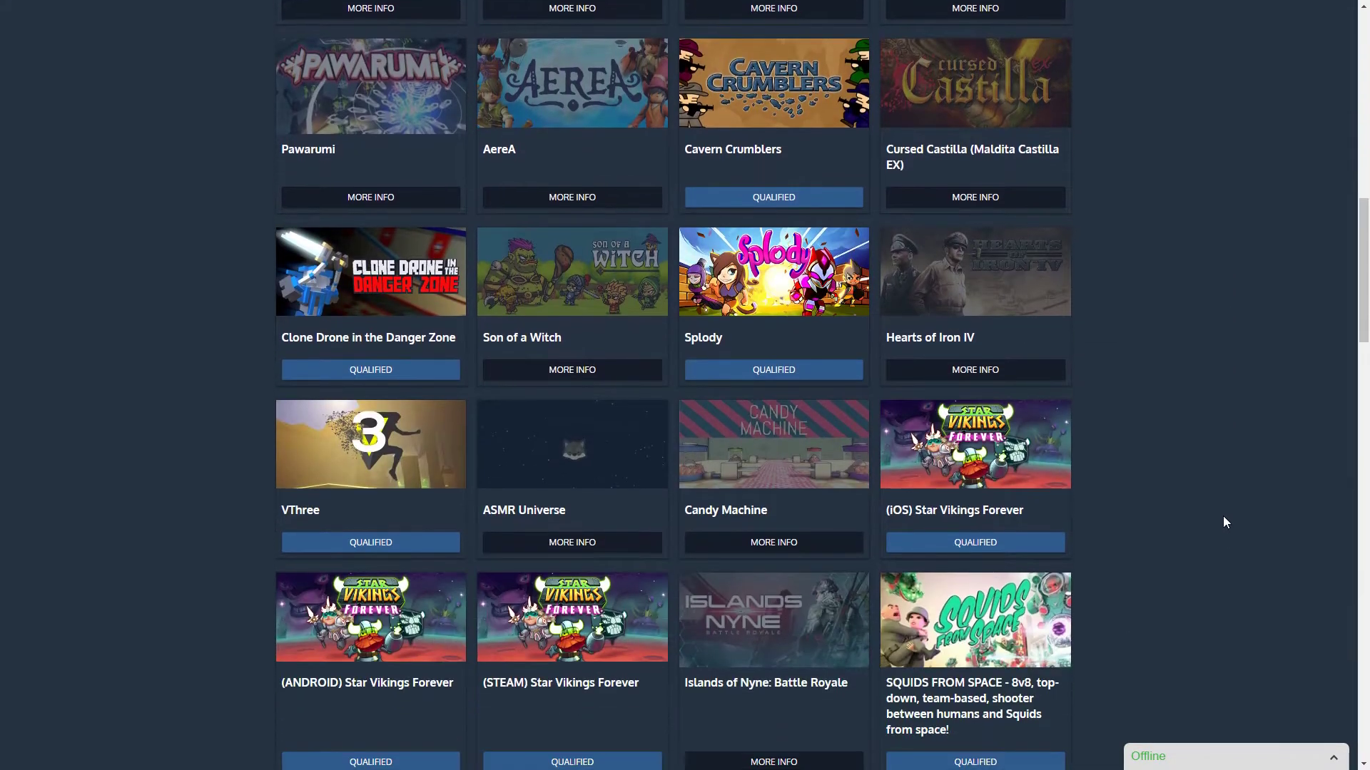
# Step: Show the Clone Drone in the Danger Zone offer details from the offers grid
pyautogui.click(351, 370)
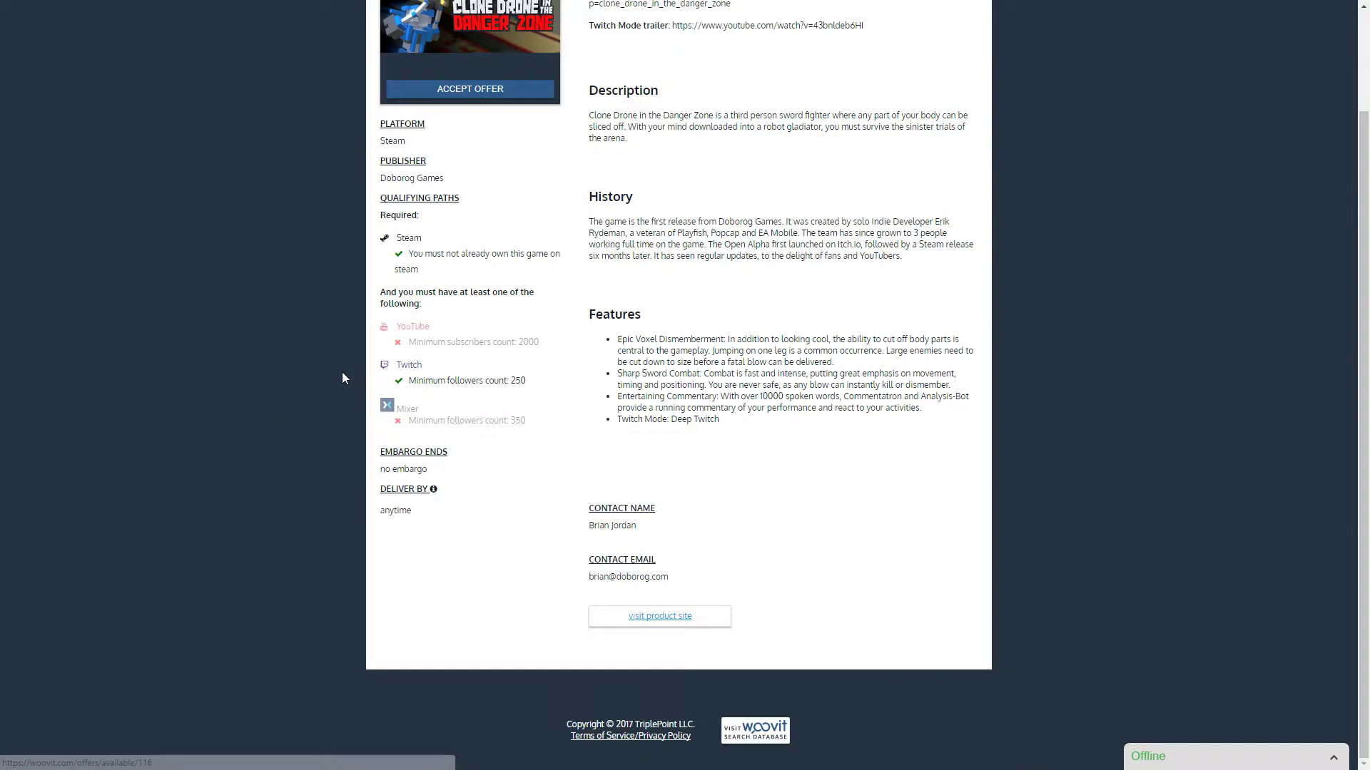
pyautogui.scroll(3, 312, 376)
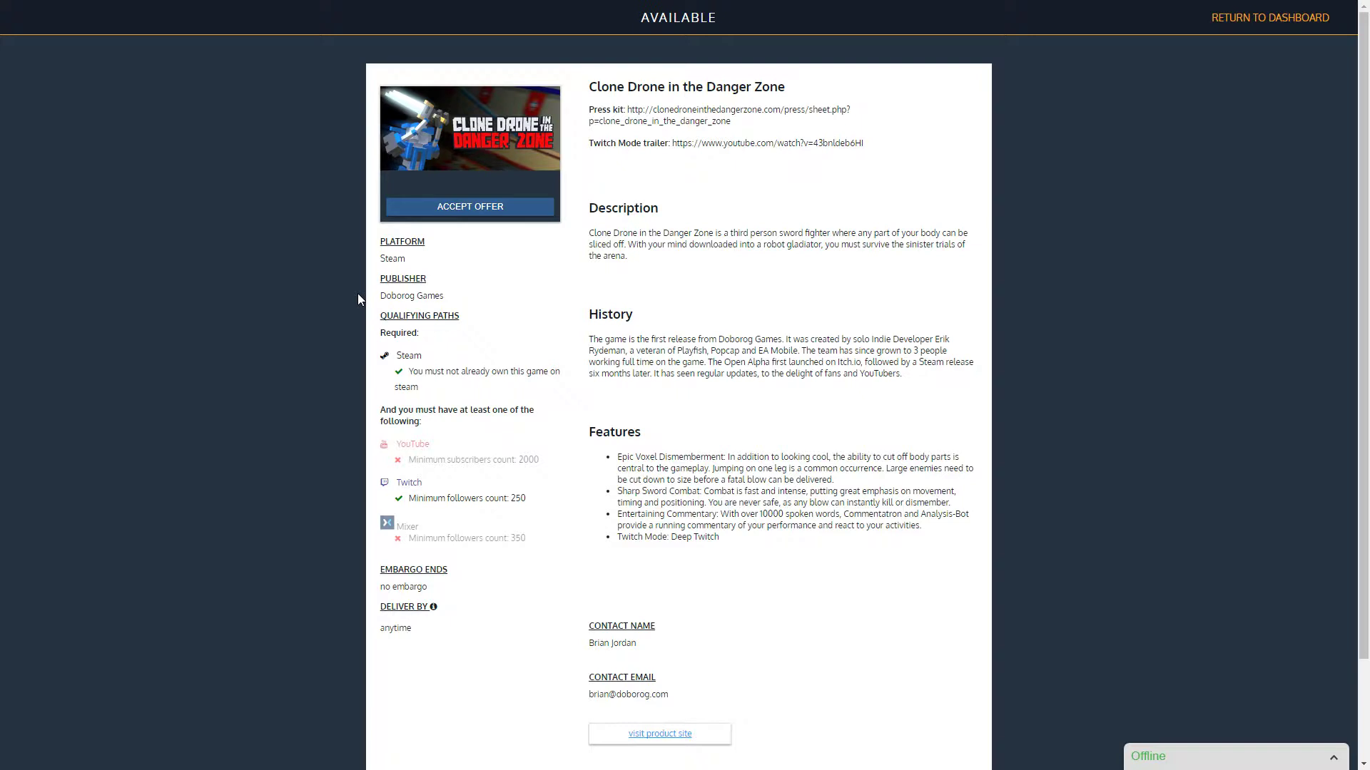
# Step: Read the Clone Drone Steam and Twitch qualifying paths, then return to the dashboard
pyautogui.doubleClick(382, 335)
pyautogui.click(428, 339)
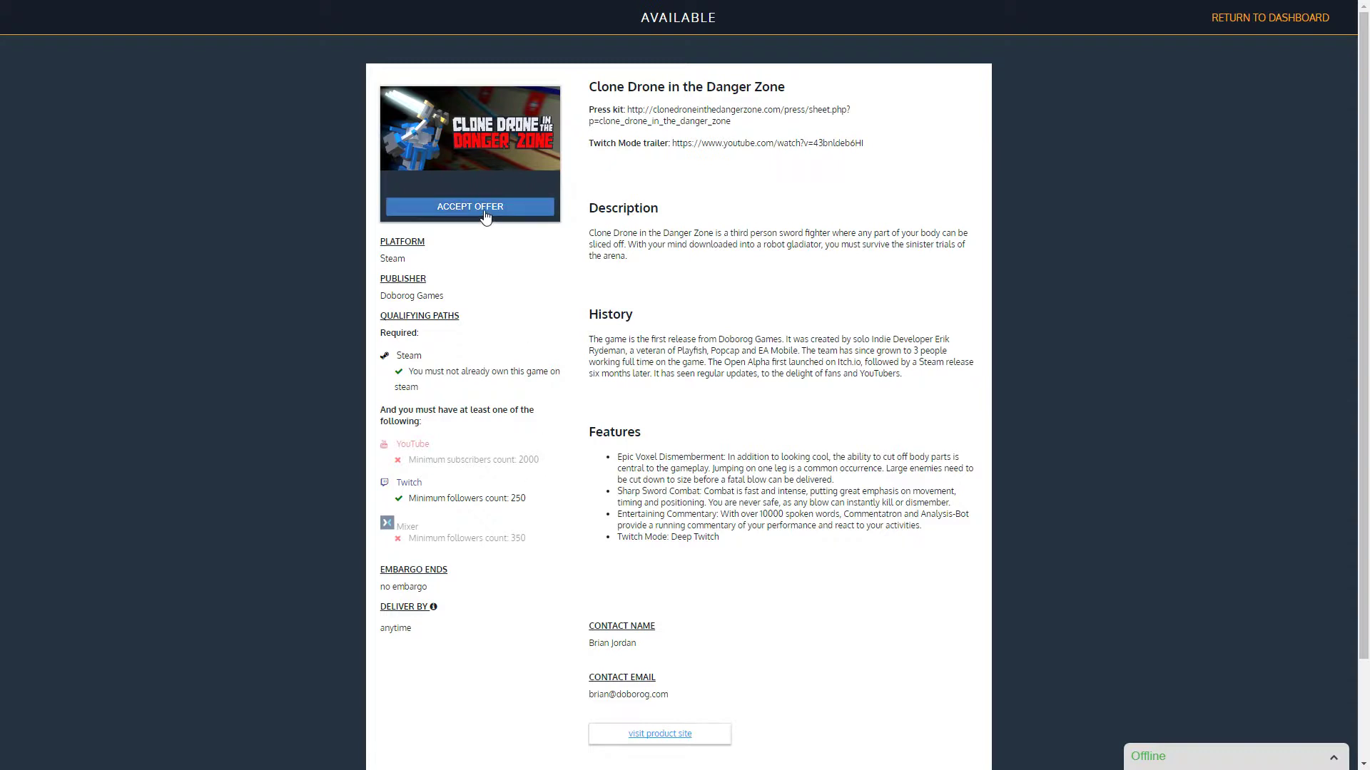
pyautogui.click(1246, 22)
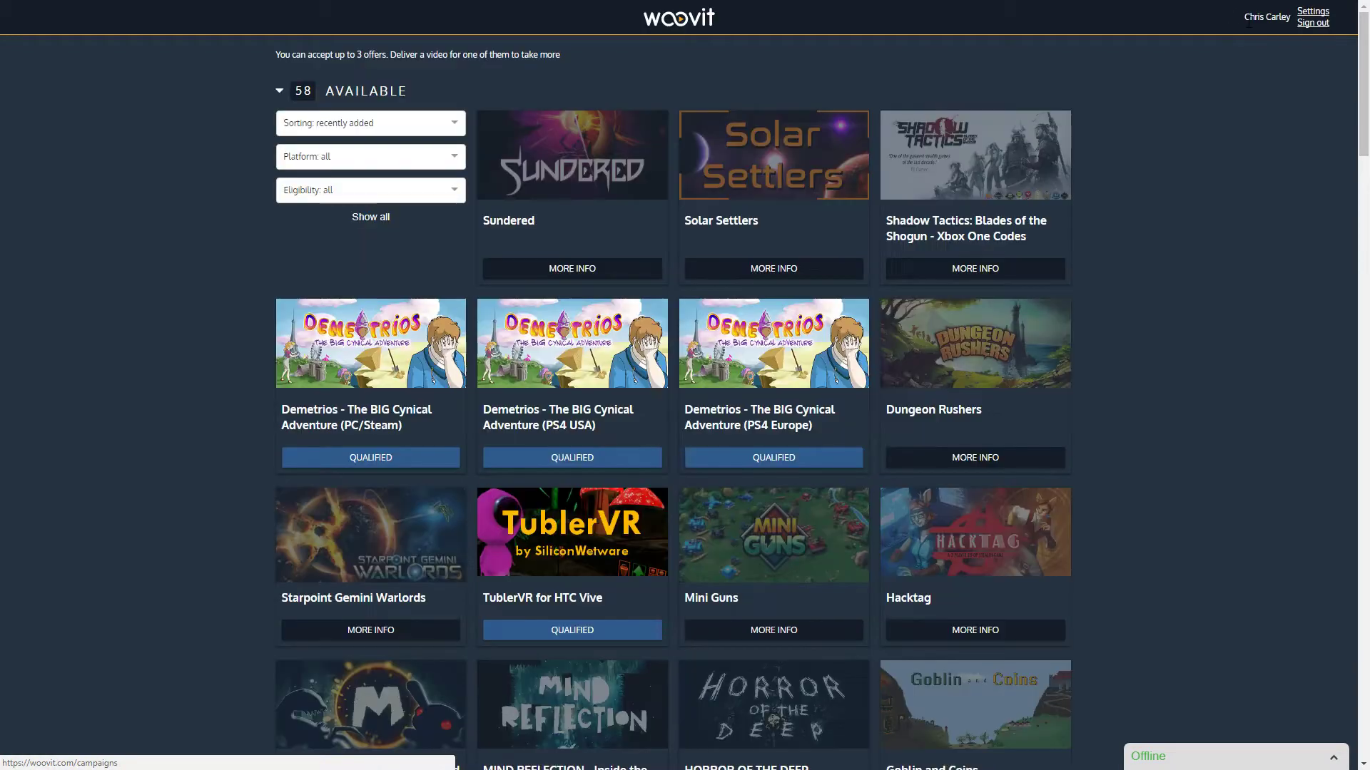
pyautogui.scroll(-2, 1107, 237)
pyautogui.scroll(-2, 1107, 236)
pyautogui.scroll(-2, 1108, 237)
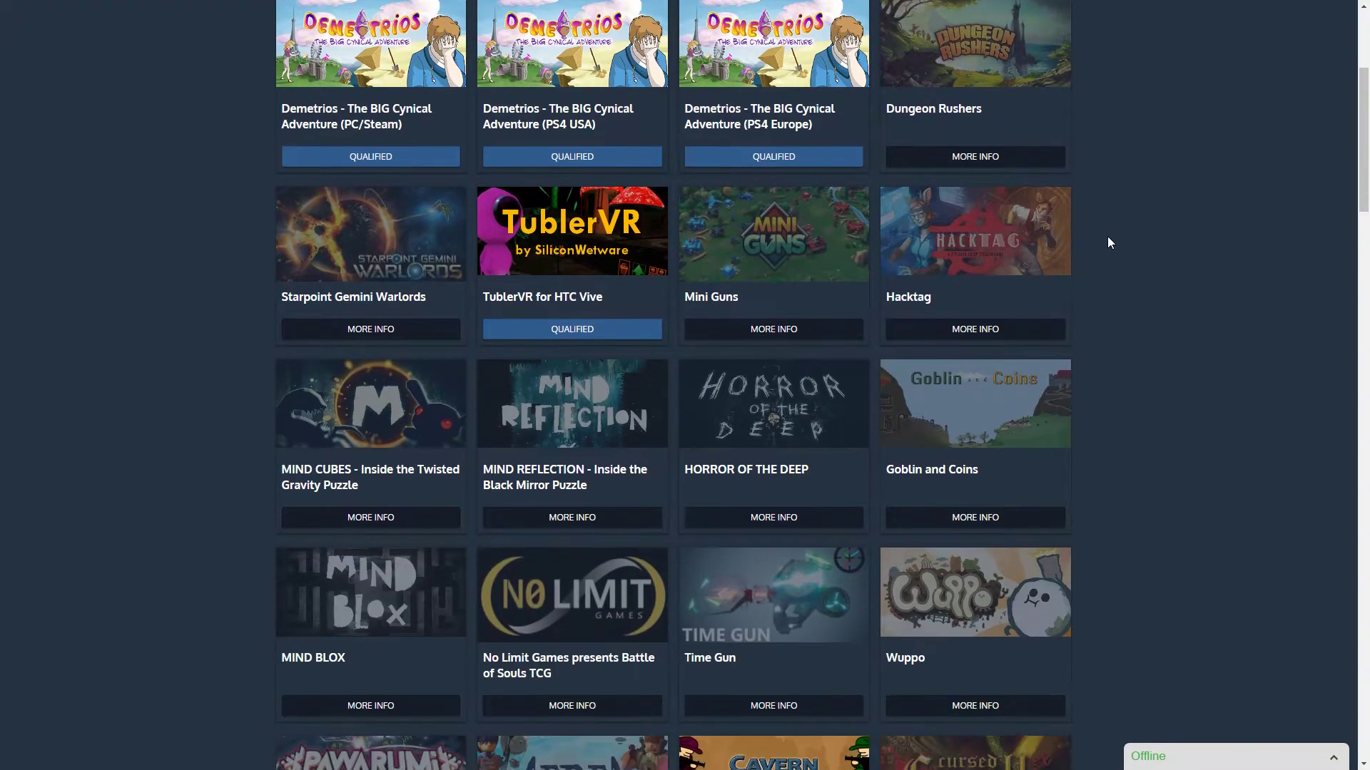
pyautogui.scroll(-1, 1108, 237)
pyautogui.scroll(3, 1076, 254)
pyautogui.click(993, 350)
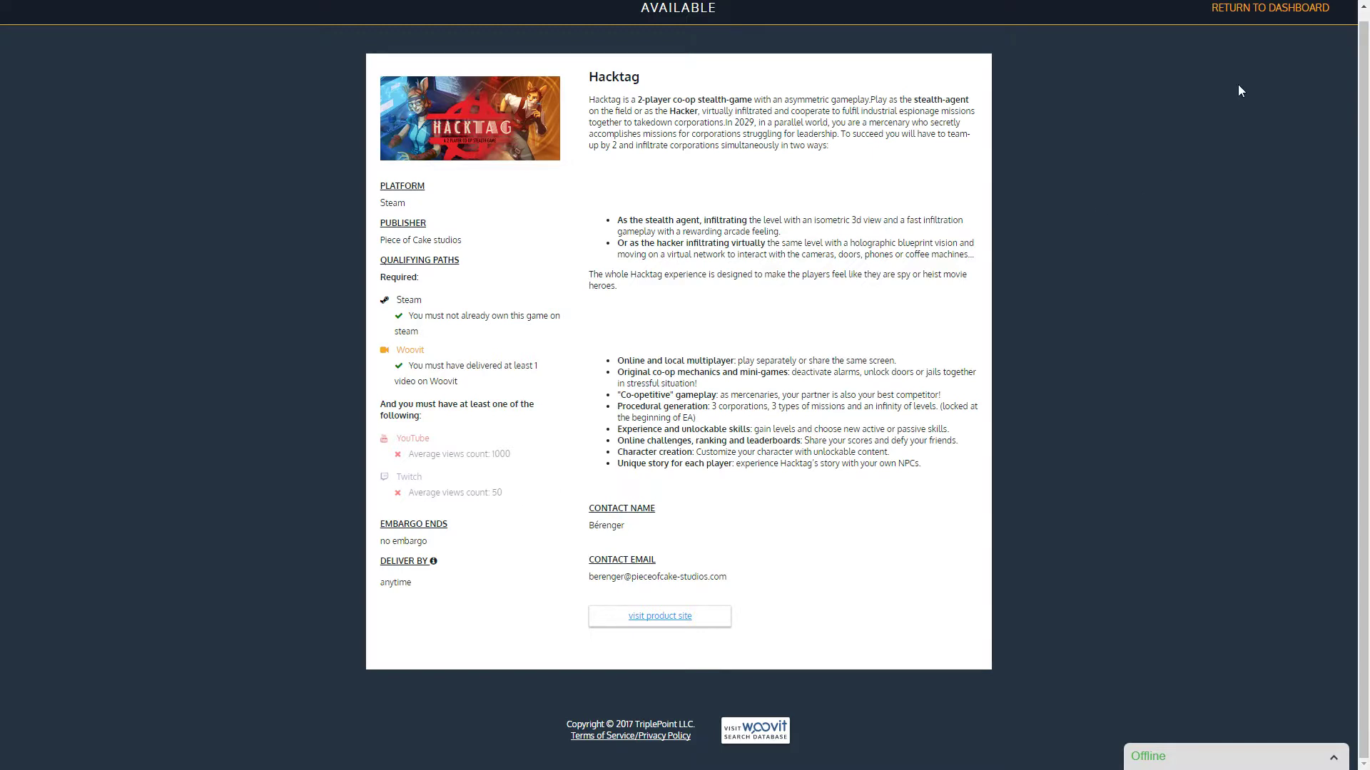
pyautogui.click(1265, 9)
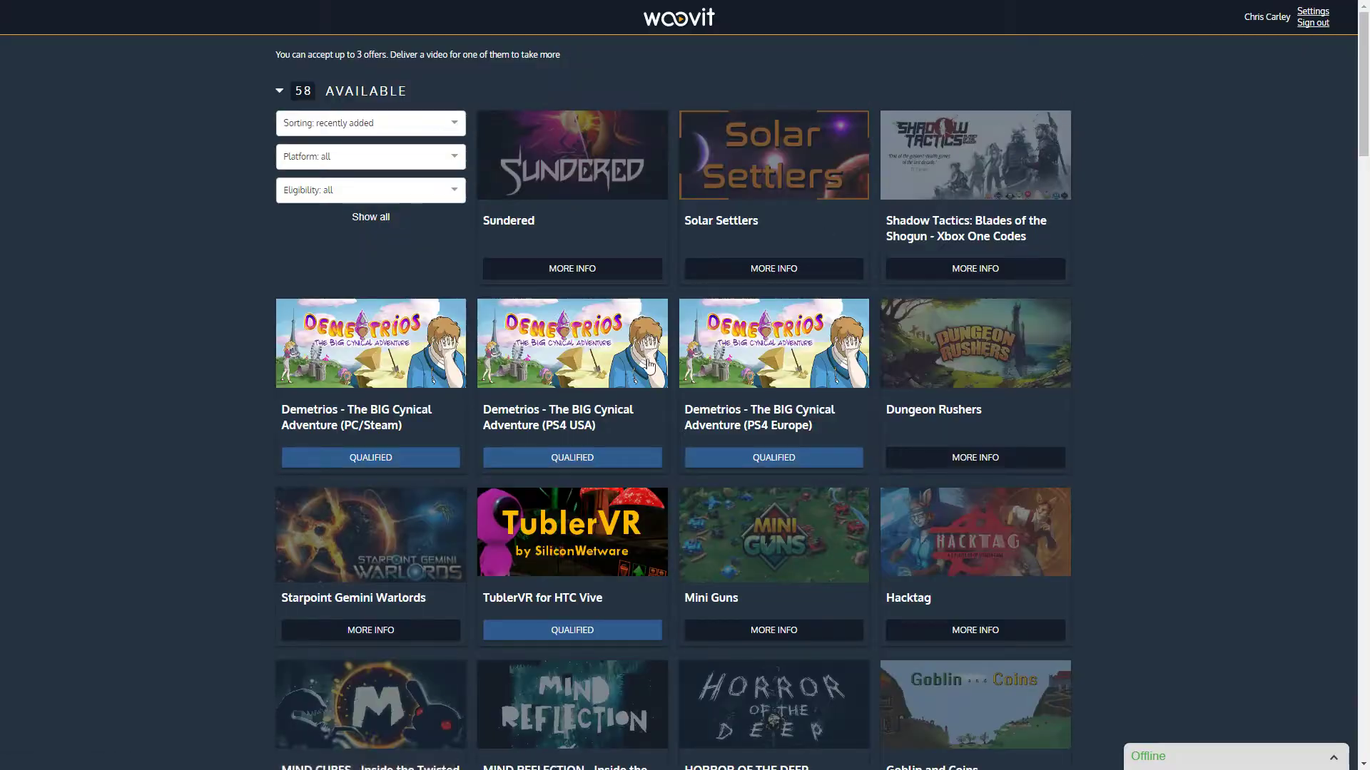
pyautogui.scroll(-5, 642, 368)
pyautogui.scroll(-4, 439, 415)
pyautogui.scroll(-2, 439, 415)
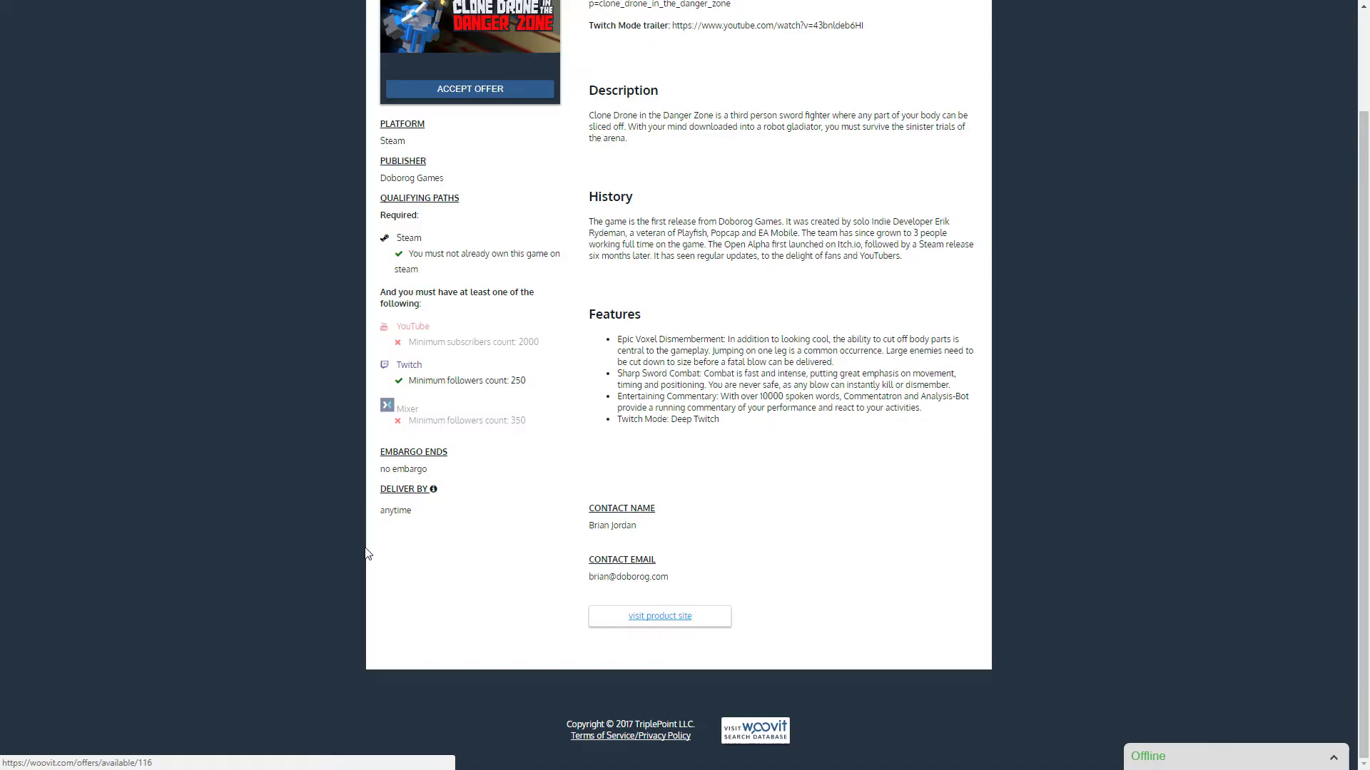
pyautogui.scroll(3, 366, 553)
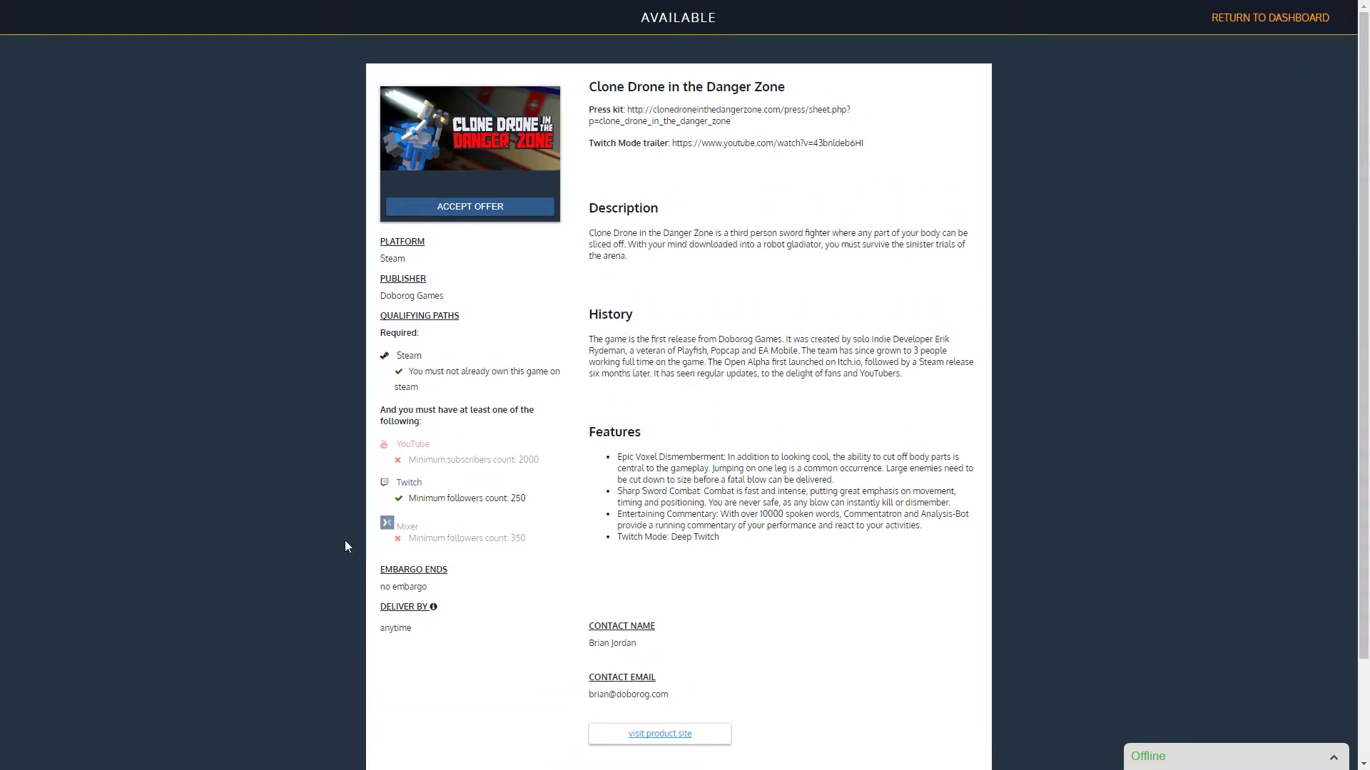
# Step: Accept the Clone Drone in the Danger Zone offer and confirm it
pyautogui.click(454, 206)
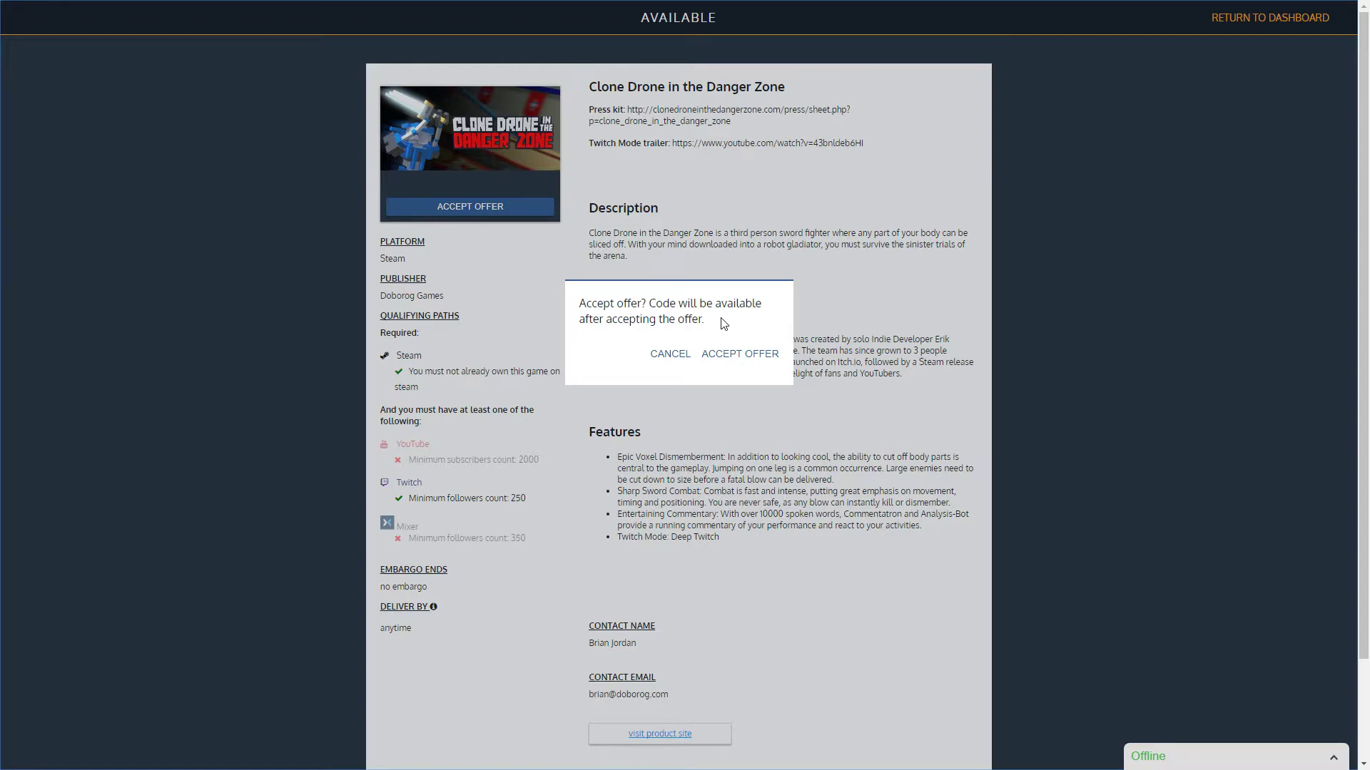
pyautogui.click(758, 359)
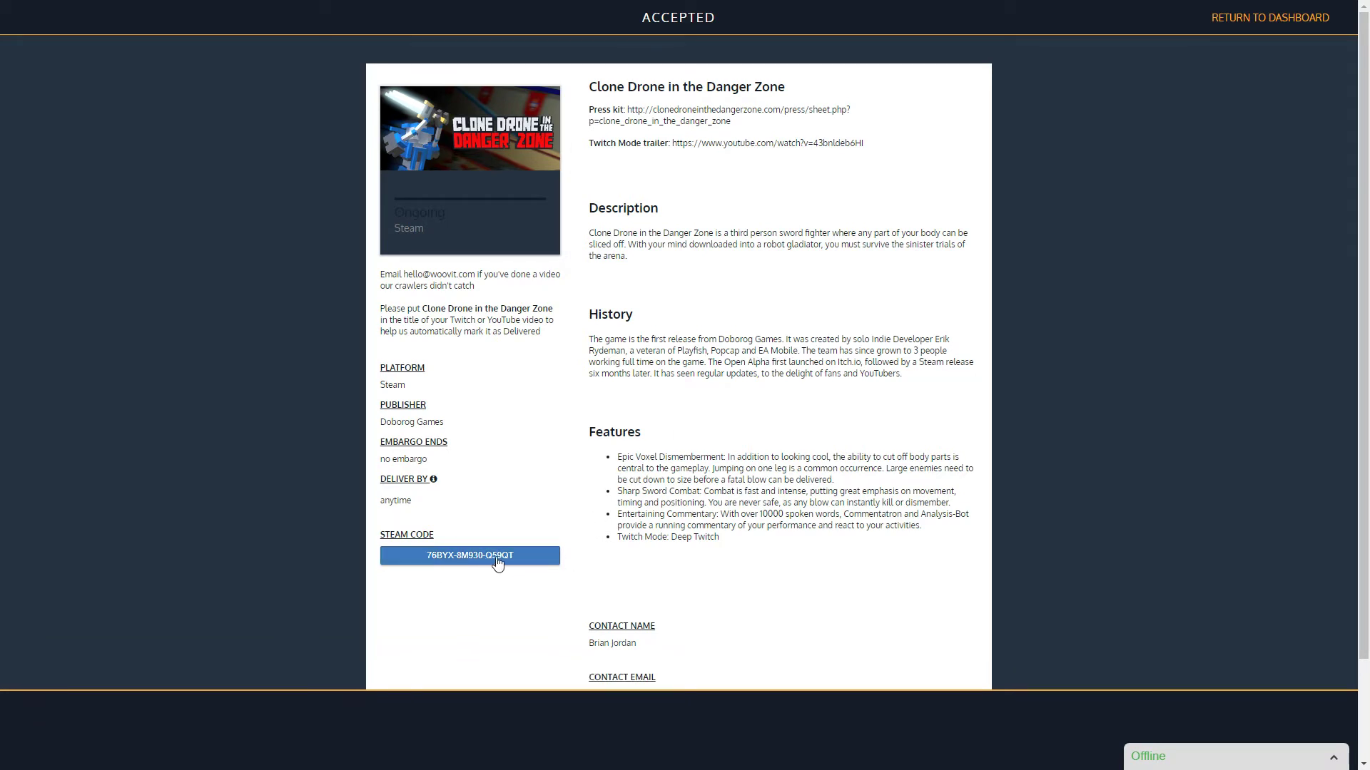
# Step: Copy the Clone Drone Steam code to the clipboard
pyautogui.click(447, 561)
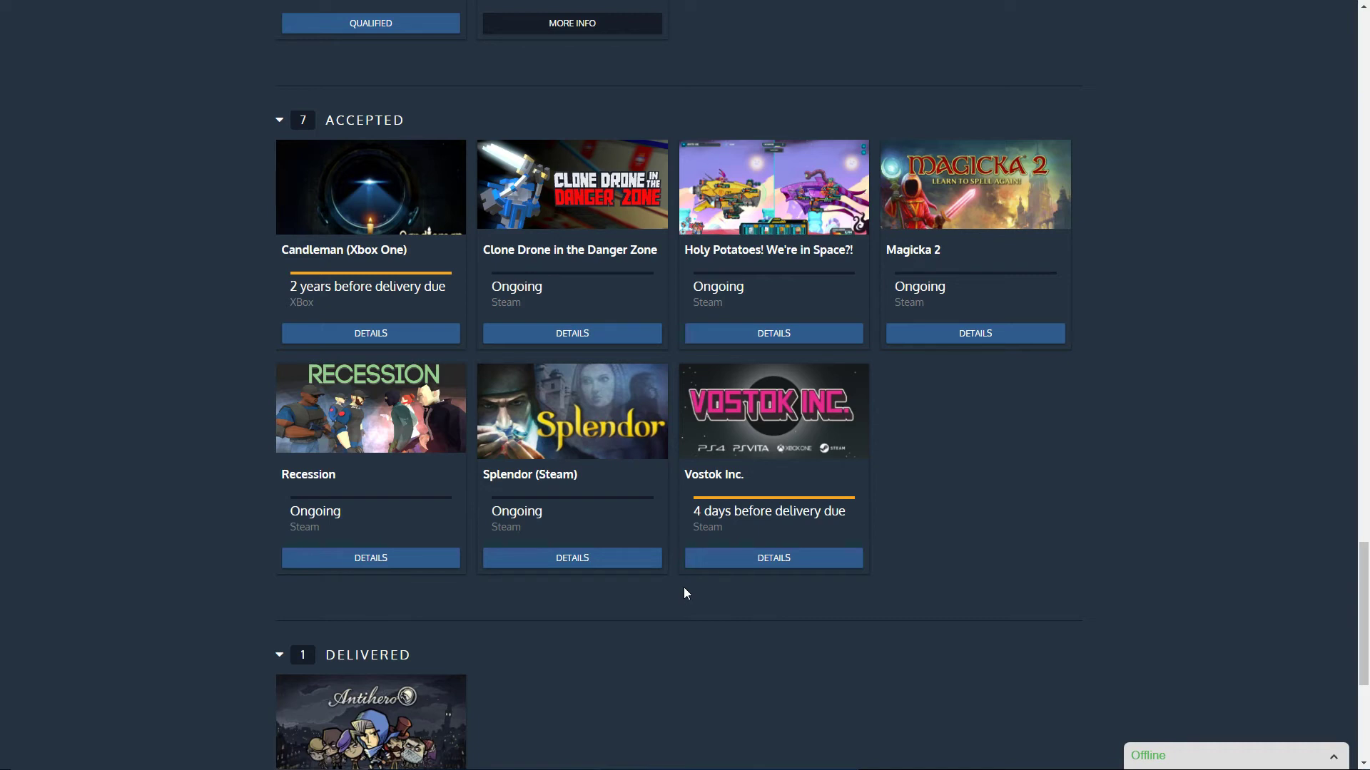
pyautogui.scroll(-3, 684, 587)
pyautogui.scroll(-3, 683, 588)
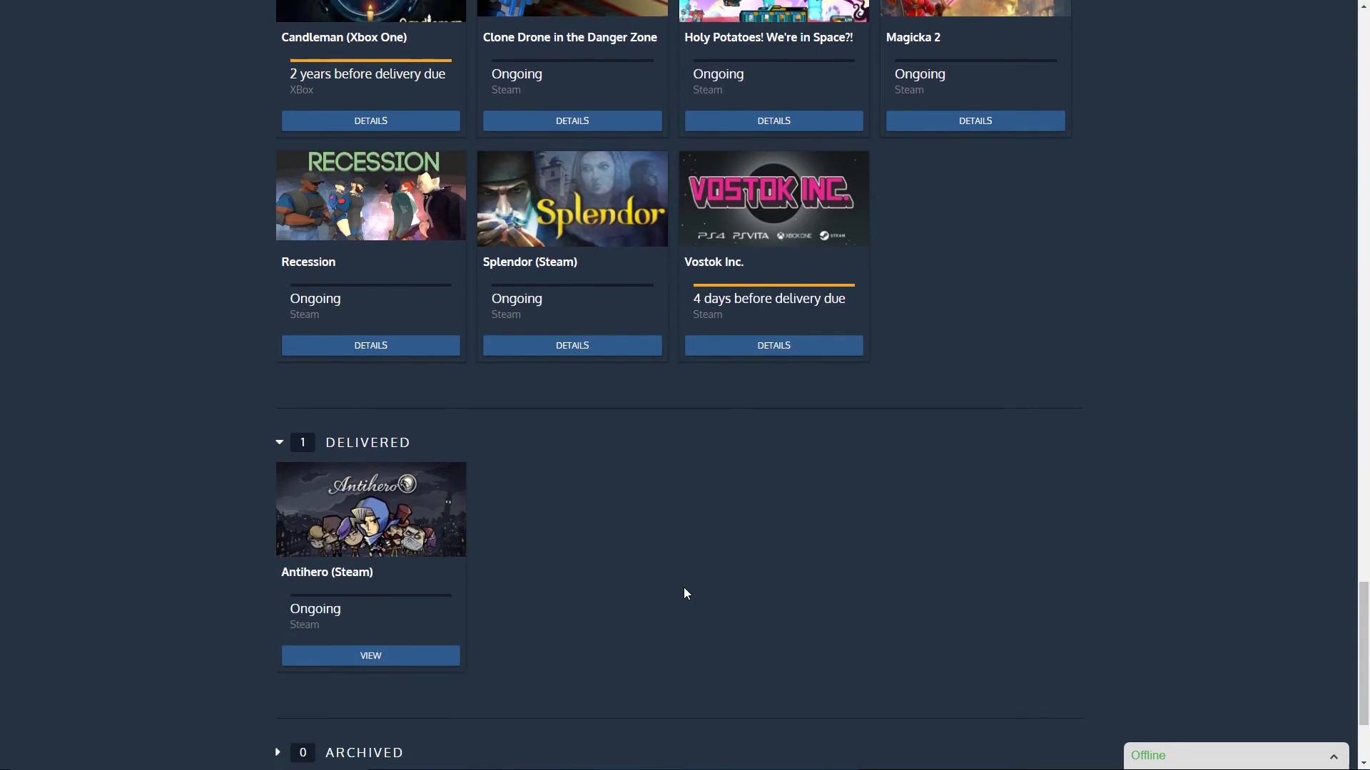
pyautogui.scroll(-2, 684, 587)
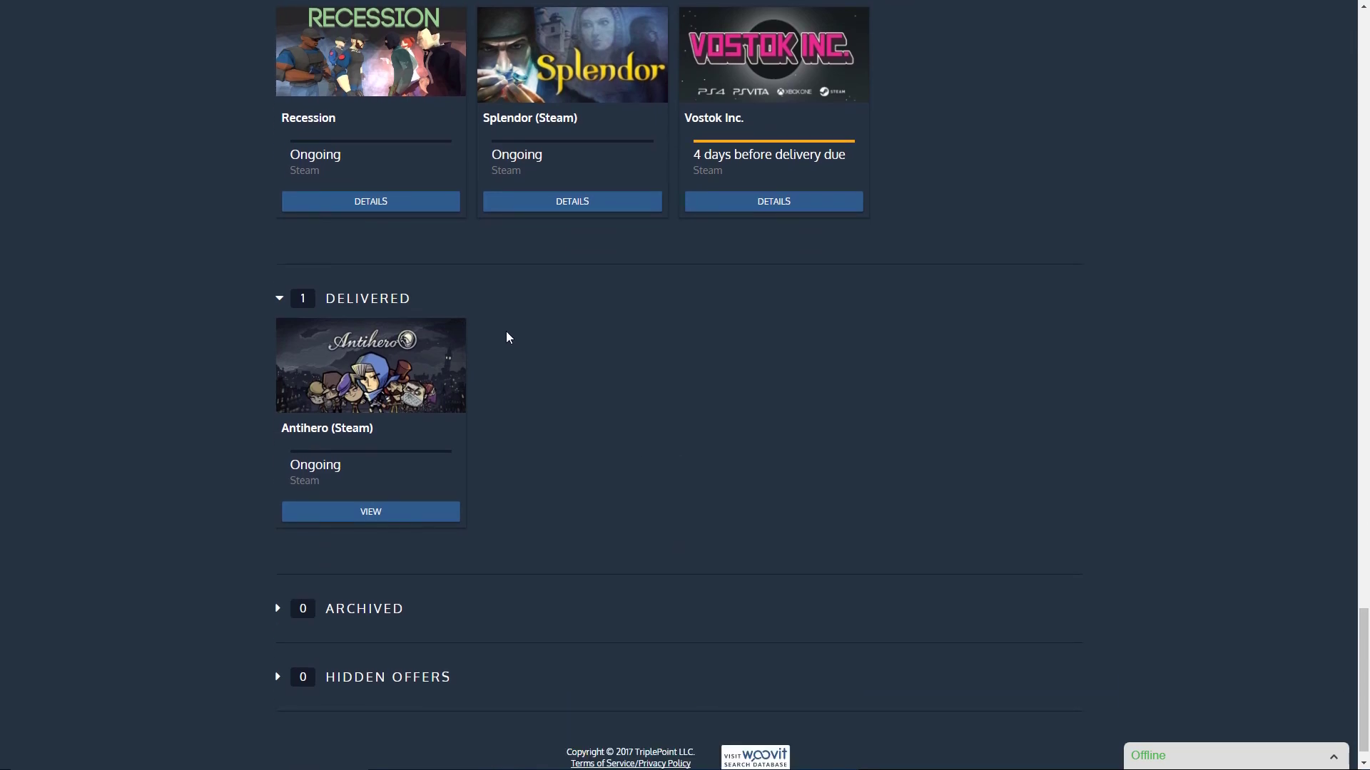